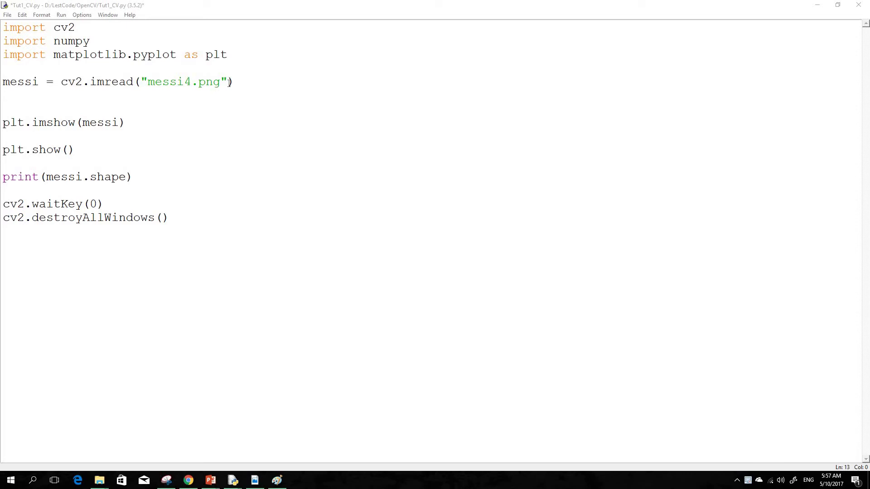
# Duplicate the messi4.png imread line onto line 7, leaving the cursor on the copy for the 0 flag.
pyautogui.hotkey('alt', 'Tab')
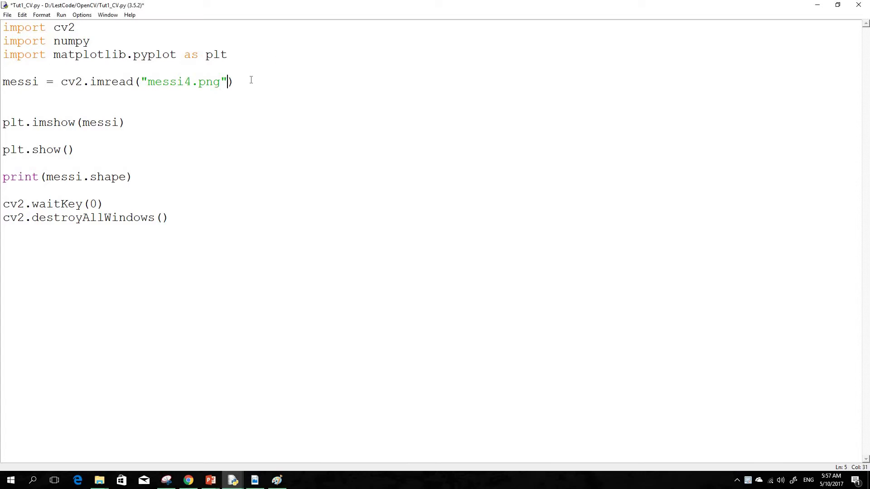
pyautogui.moveTo(235, 82); pyautogui.dragTo(2, 96)
pyautogui.hotkey('ctrl', 'c')
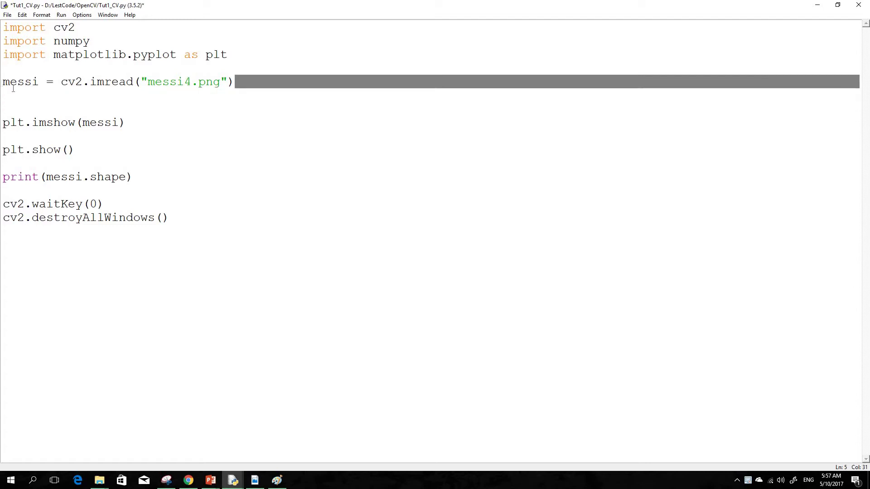
pyautogui.click(6, 108)
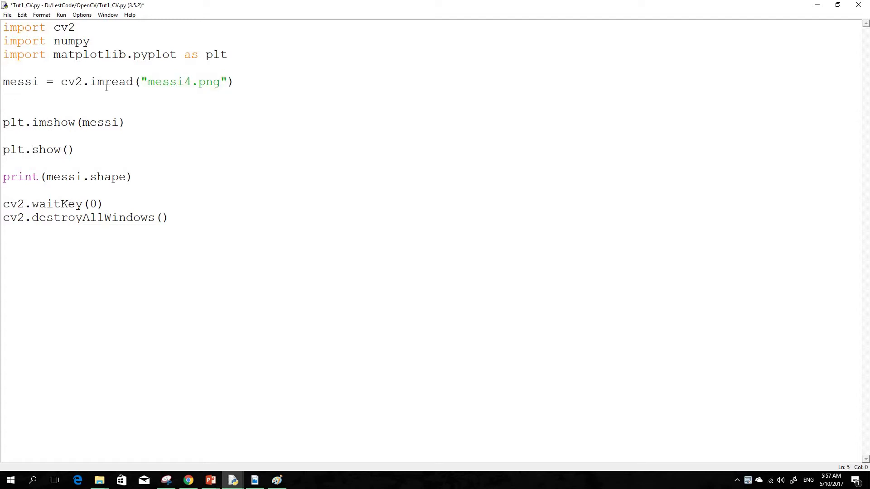
pyautogui.hotkey('ctrl', 'v')
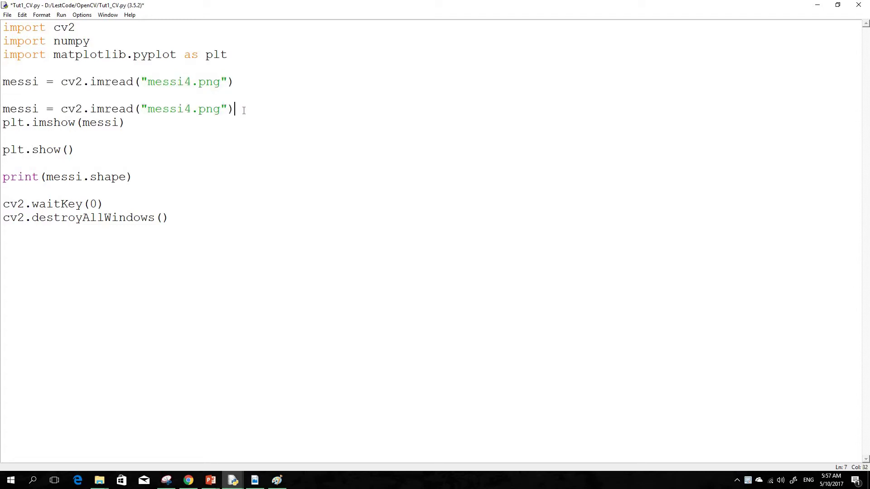
pyautogui.press('Return')
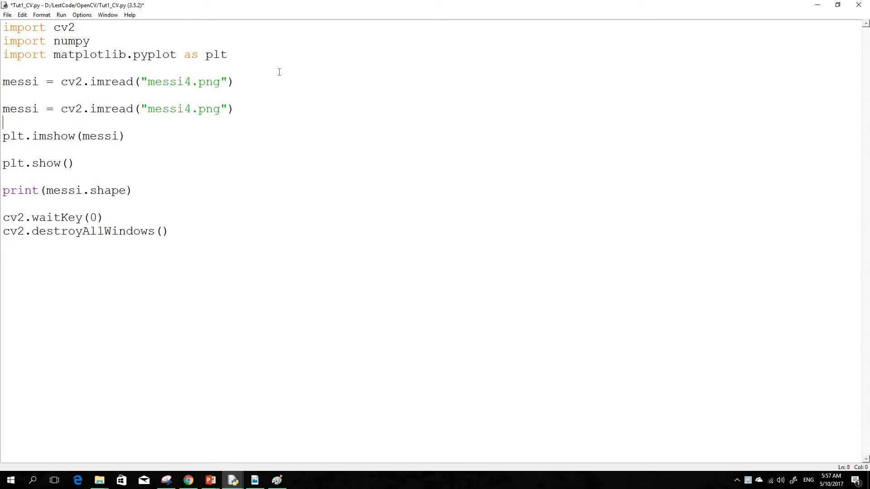
pyautogui.press('Up')
pyautogui.write(',0')
# Rename the grayscale variable to messi_Grayscale and use it in plt.imshow.
pyautogui.click(40, 110)
pyautogui.write('_Grayscale')
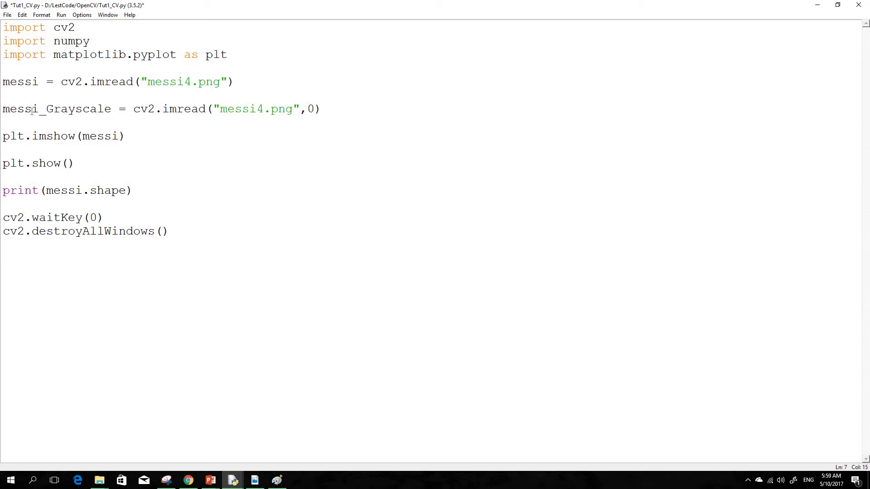
pyautogui.doubleClick(34, 111)
pyautogui.rightClick(31, 110)
pyautogui.click(48, 125)
pyautogui.doubleClick(95, 136)
pyautogui.rightClick(94, 139)
pyautogui.click(109, 161)
# Use messi_Grayscale in the shape print line and save the script.
pyautogui.doubleClick(71, 111)
pyautogui.rightClick(70, 110)
pyautogui.click(88, 123)
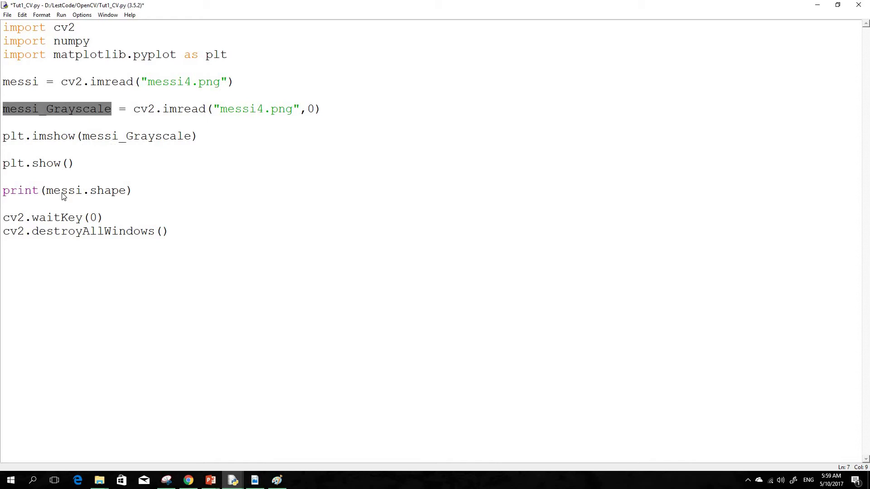
pyautogui.doubleClick(64, 190)
pyautogui.rightClick(63, 191)
pyautogui.click(85, 215)
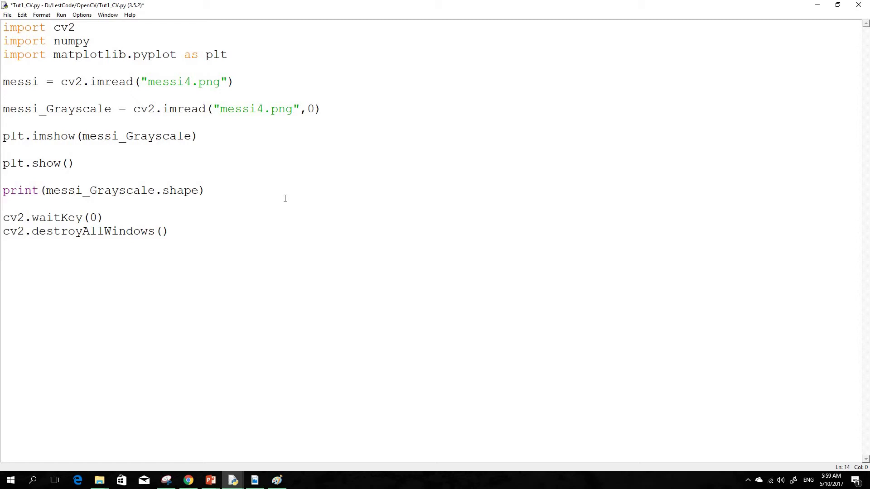
pyautogui.hotkey('ctrl', 's')
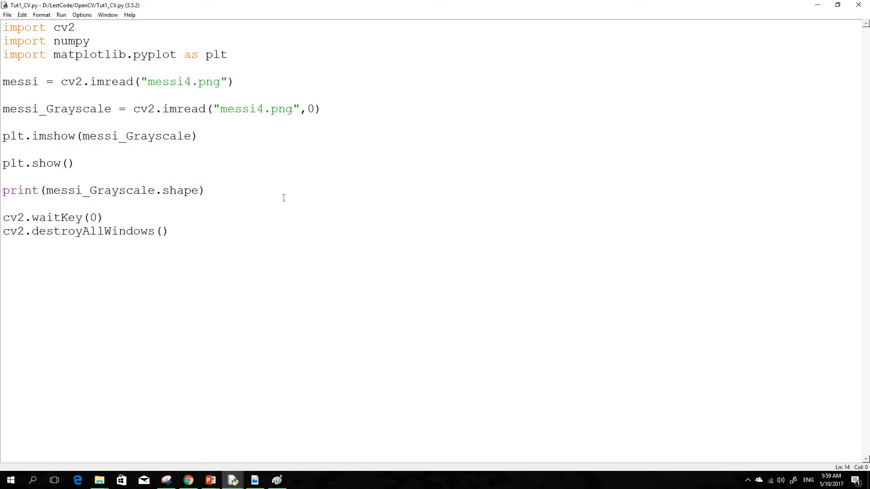
# Run the script, view Figure 1's grayscale Messi maximized, then close the figure.
pyautogui.press('F5')
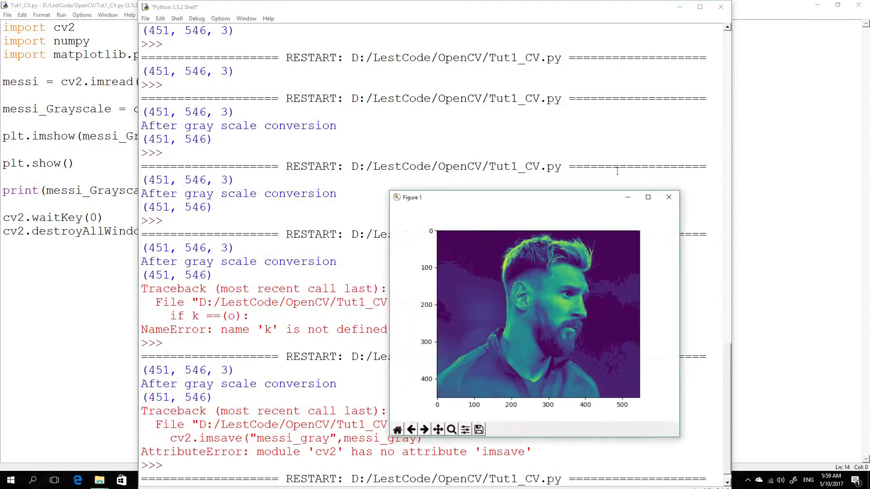
pyautogui.click(647, 197)
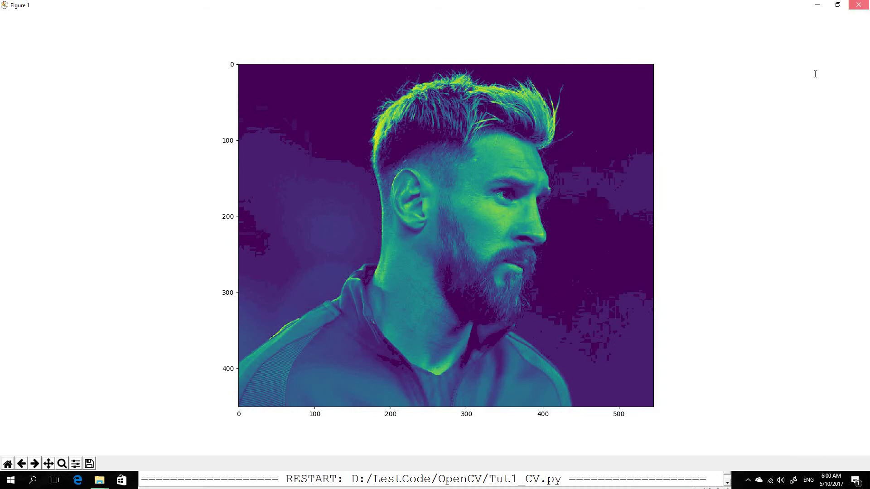
pyautogui.click(861, 5)
# Bring up the shell output, highlight shapes (451, 546, 3) and (451, 546), then close the shell.
pyautogui.click(678, 7)
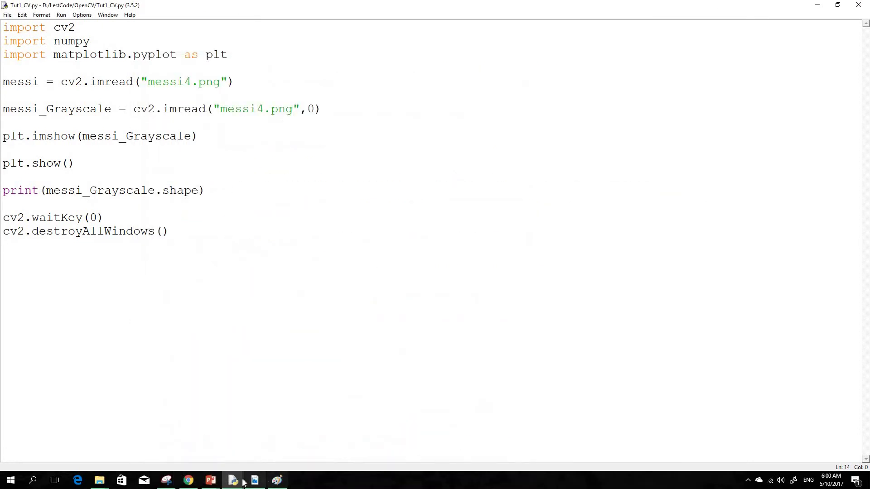
pyautogui.press('F5')
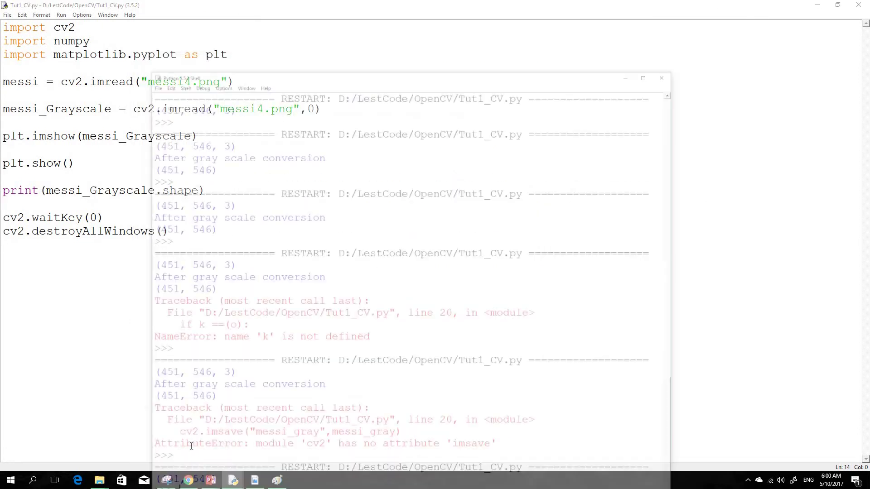
pyautogui.moveTo(213, 465); pyautogui.dragTo(142, 465)
pyautogui.moveTo(233, 152); pyautogui.dragTo(141, 153)
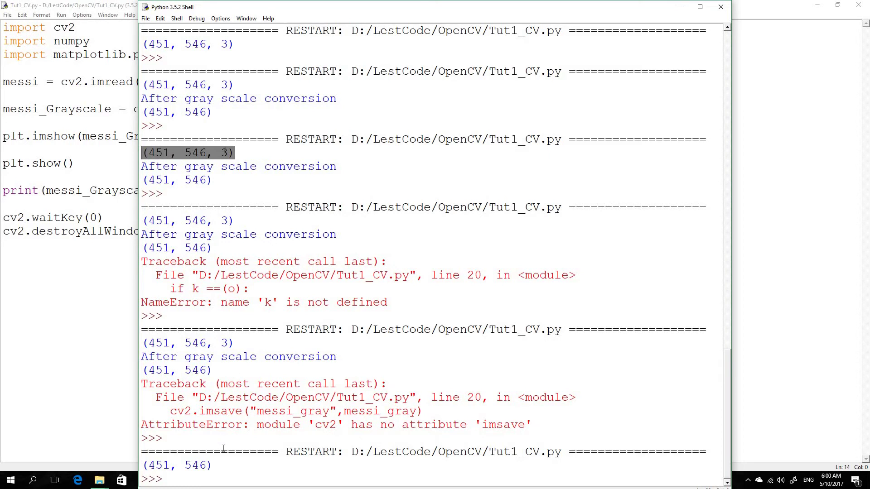
pyautogui.click(220, 466)
pyautogui.moveTo(205, 465); pyautogui.dragTo(140, 466)
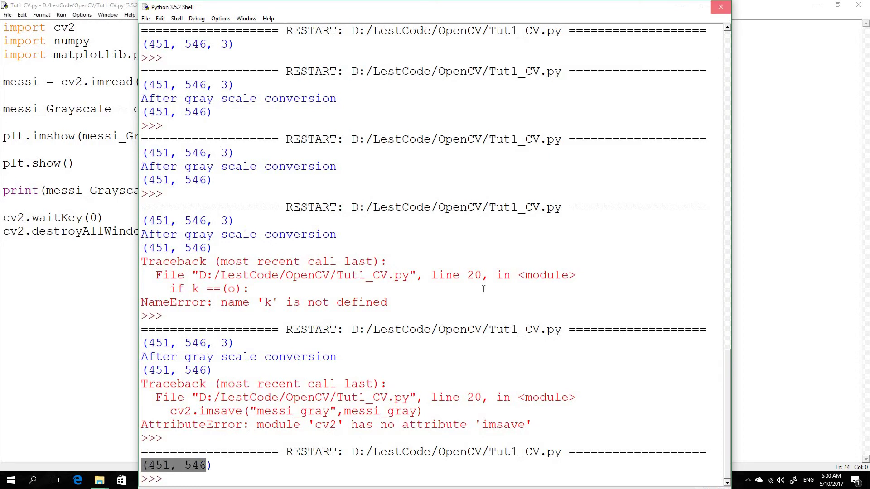
pyautogui.click(721, 7)
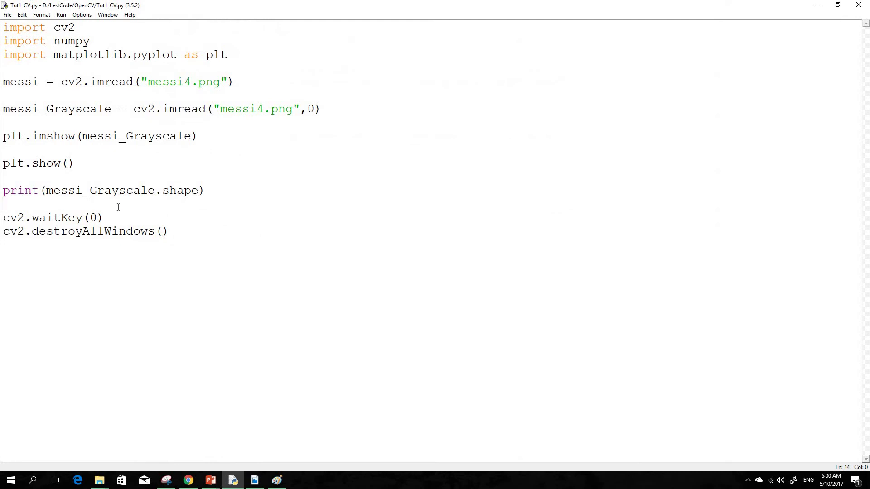
# Add cv2.imshow("GrayScale",messi_Grayscale) below the print line and save.
pyautogui.doubleClick(110, 193)
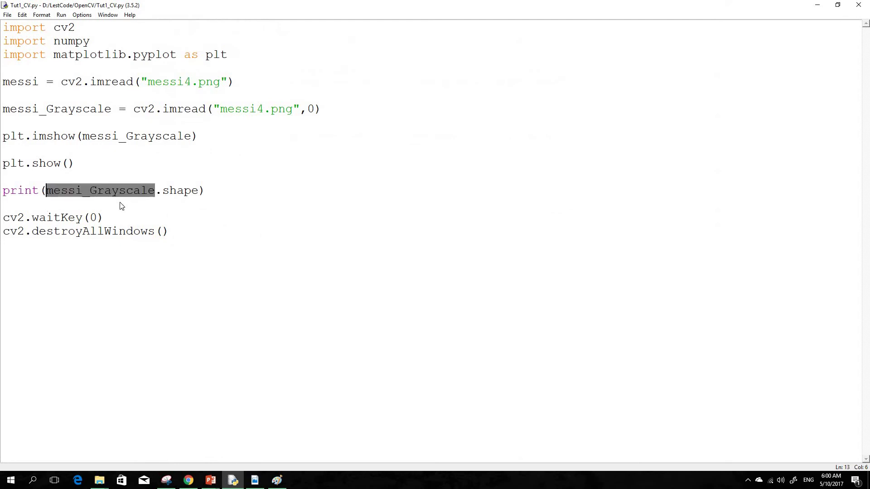
pyautogui.rightClick(111, 192)
pyautogui.click(49, 205)
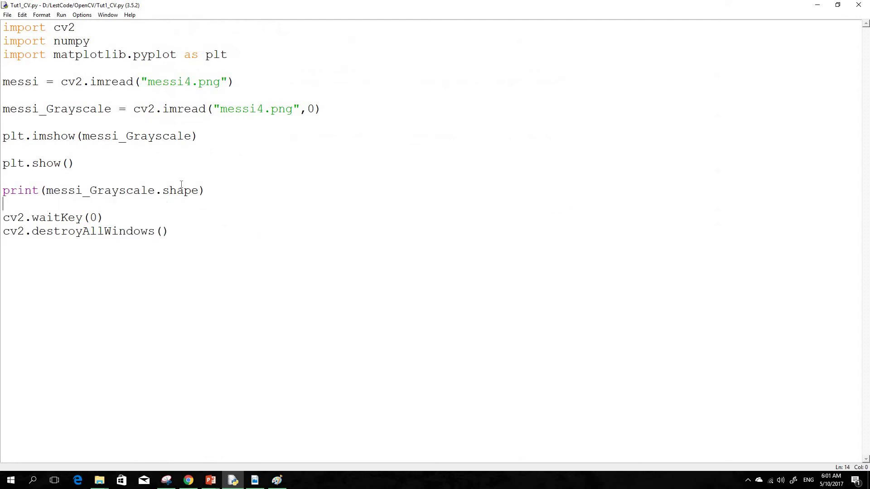
pyautogui.write('cv2.imshow(')
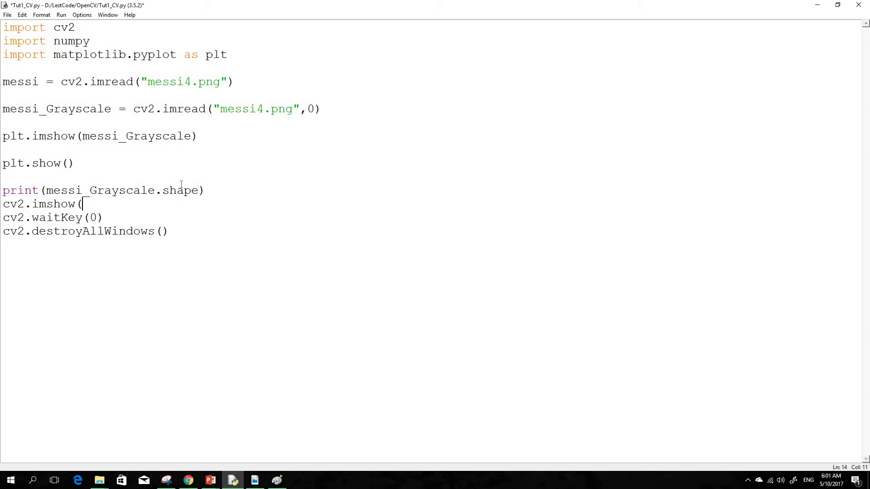
pyautogui.write('"GrayScale",messi_Grayscale)')
pyautogui.hotkey('ctrl', 's')
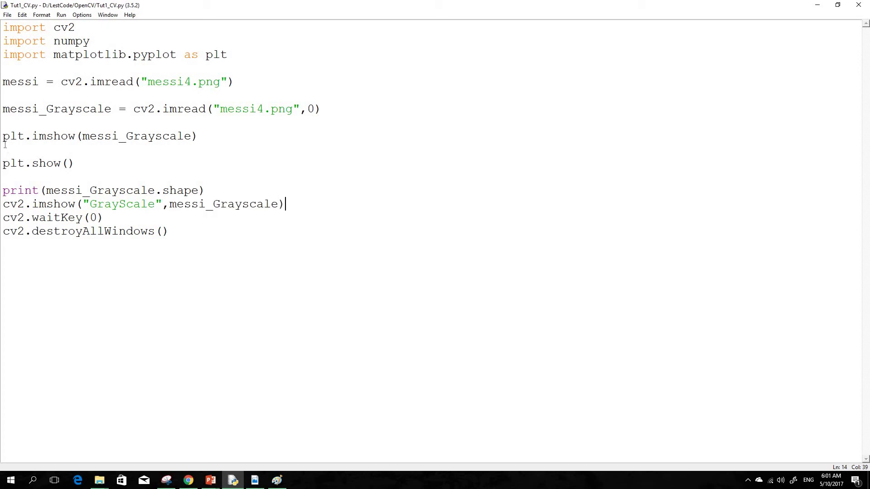
# Comment out plt.imshow and plt.show with #, save, and run the script.
pyautogui.click(4, 137)
pyautogui.write('#')
pyautogui.press('Down')
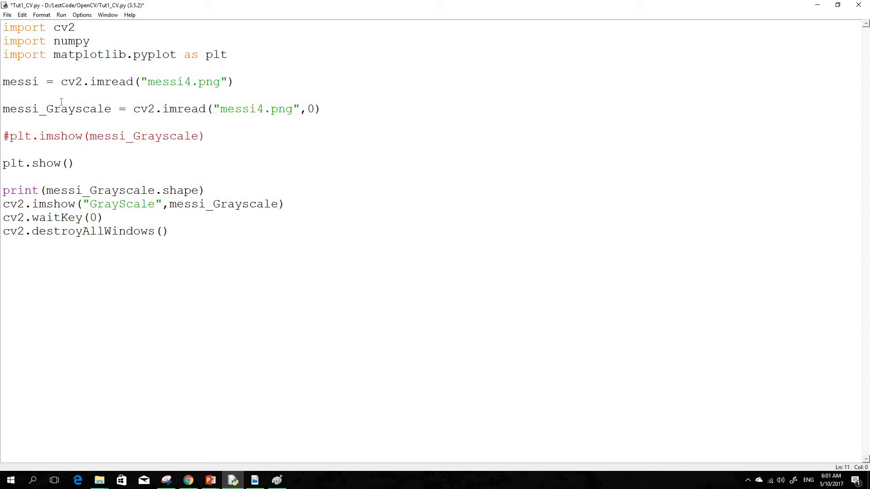
pyautogui.write('#')
pyautogui.hotkey('ctrl', 's')
pyautogui.press('F5')
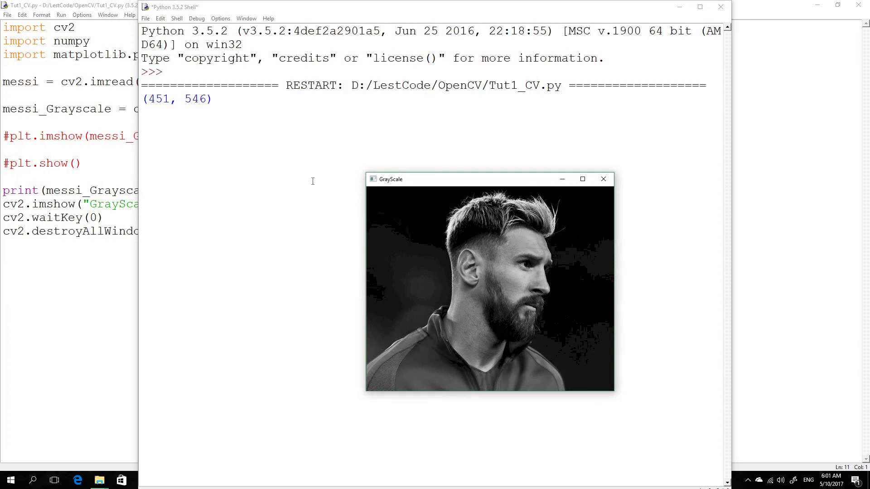
# Maximize and close the GrayScale window, returning to the end of the cv2.imshow line.
pyautogui.click(583, 179)
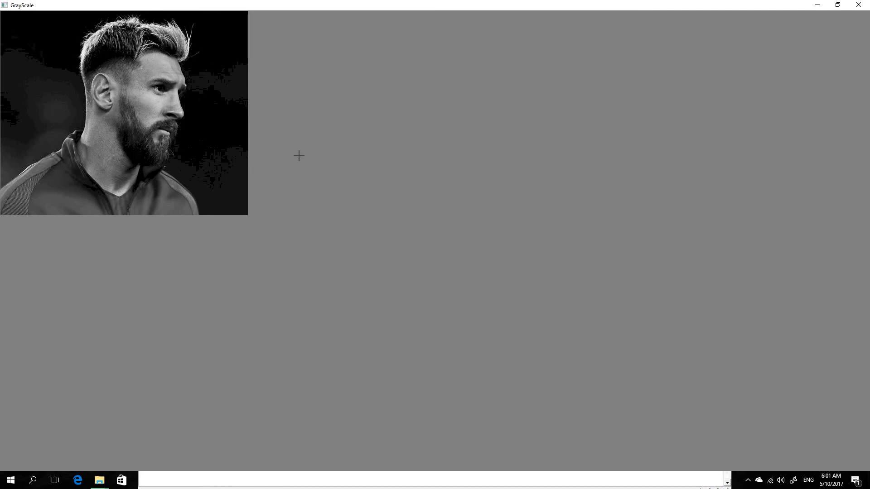
pyautogui.click(858, 6)
pyautogui.click(79, 183)
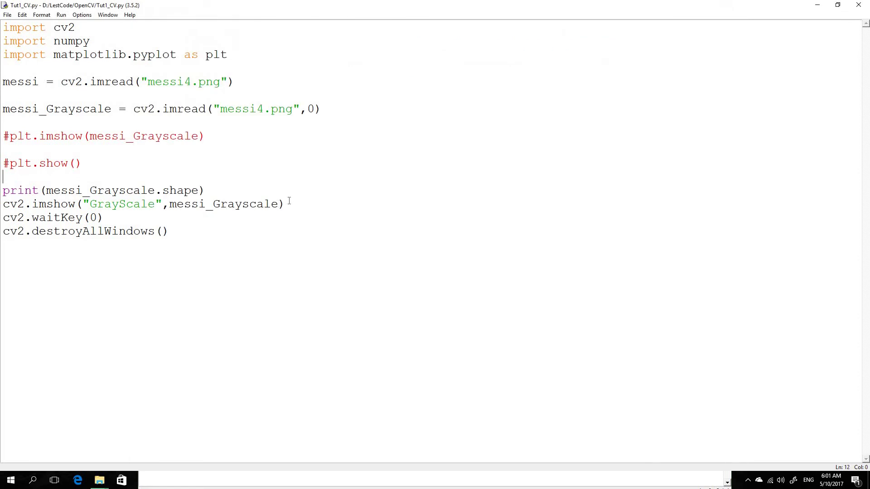
pyautogui.click(289, 204)
# Add cv2.imwrite("messi_Grayscale",messi_Grayscale) after the grayscale imread, save, and run.
pyautogui.click(335, 109)
pyautogui.press('Return')
pyautogui.press('Return')
pyautogui.write('c')
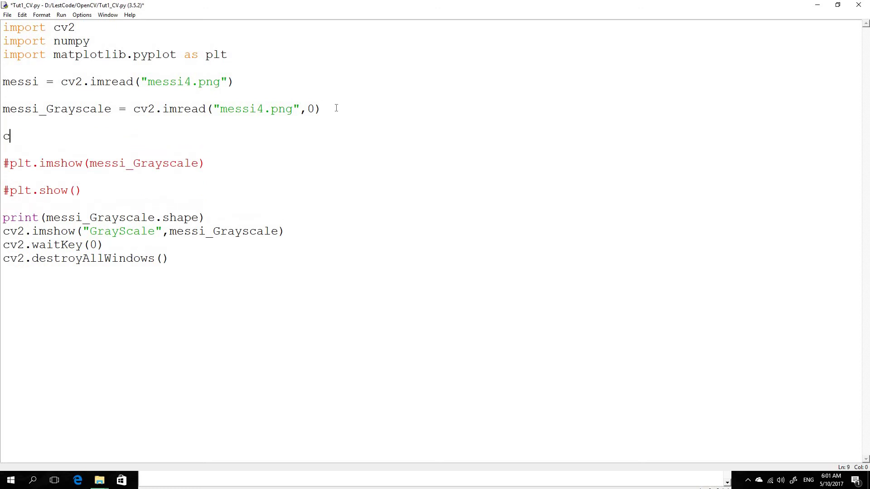
pyautogui.write('v2.imwrite("')
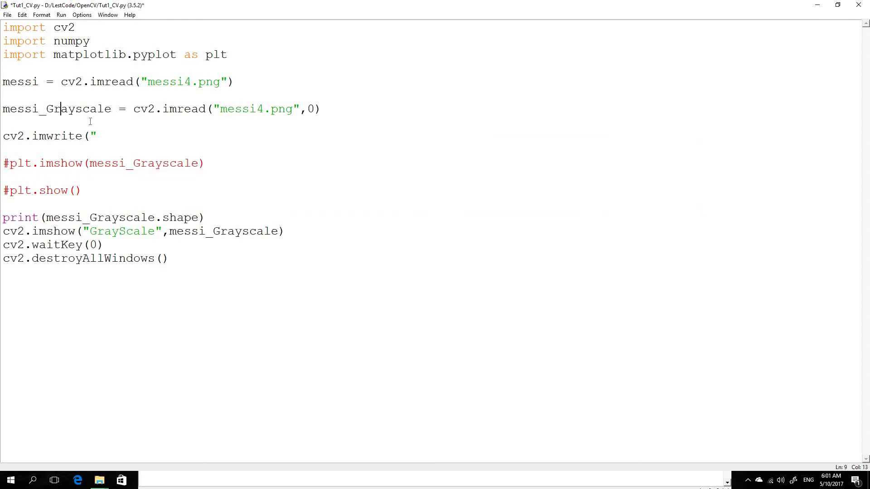
pyautogui.doubleClick(63, 109)
pyautogui.hotkey('ctrl', 'c')
pyautogui.click(111, 140)
pyautogui.hotkey('ctrl', 'v')
pyautogui.write('"')
pyautogui.write(',')
pyautogui.hotkey('ctrl', 'v')
pyautogui.write(')')
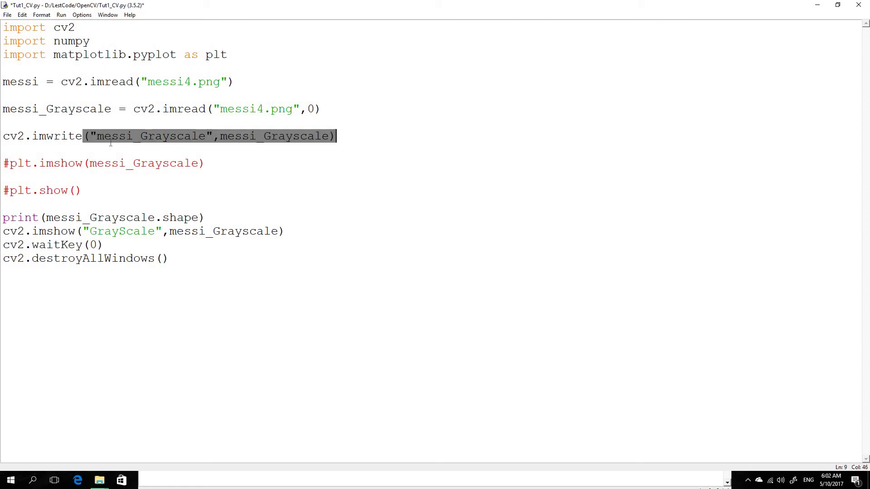
pyautogui.hotkey('ctrl', 's')
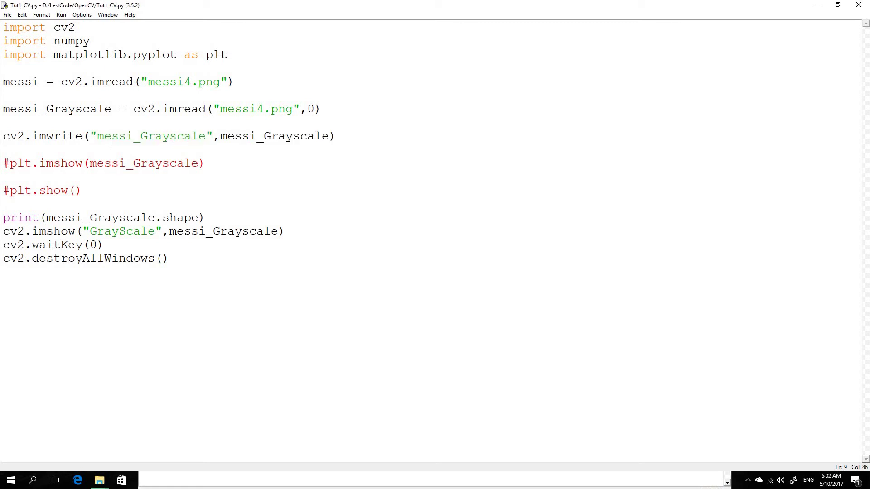
pyautogui.press('F5')
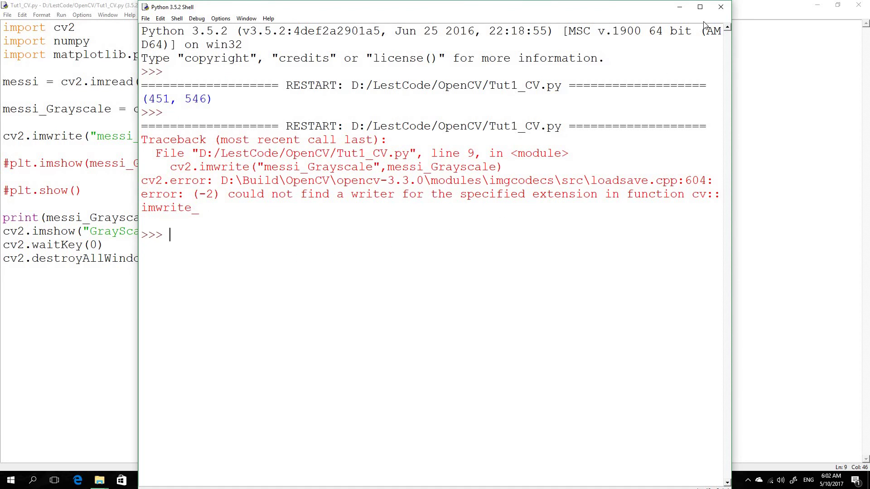
# Close the Python Shell showing the 'could not find a writer' traceback.
pyautogui.click(719, 8)
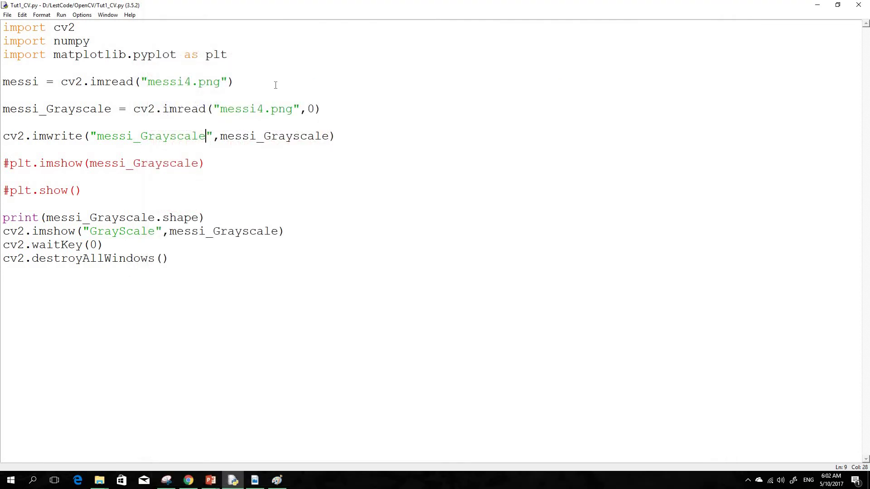
pyautogui.write('.jpg')
# Save and rerun with the messi_Grayscale.jpg file name, then close the GrayScale window.
pyautogui.hotkey('ctrl', 's')
pyautogui.press('F5')
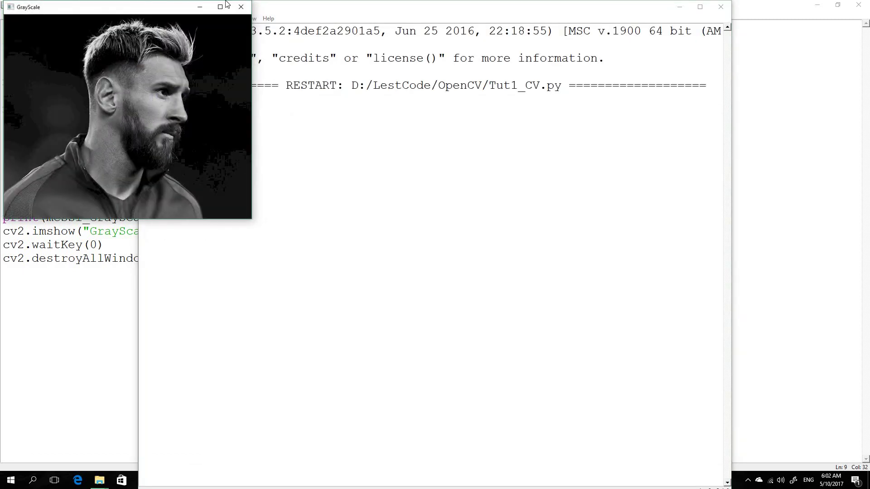
pyautogui.click(241, 7)
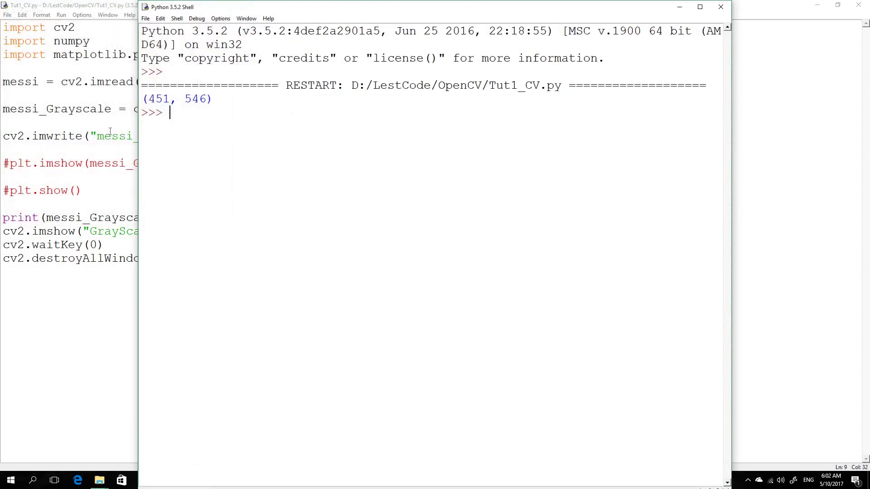
pyautogui.click(68, 340)
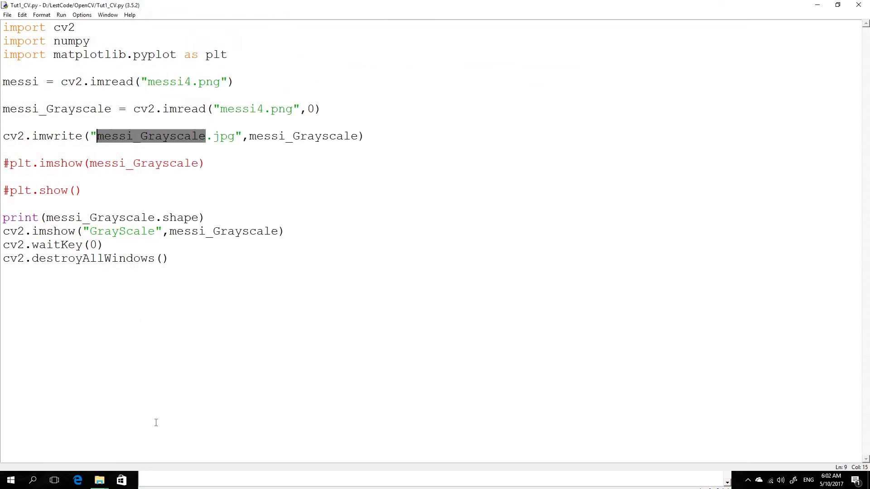
# Open messi_Grayscale.jpg from the OpenCV folder in File Explorer.
pyautogui.click(100, 481)
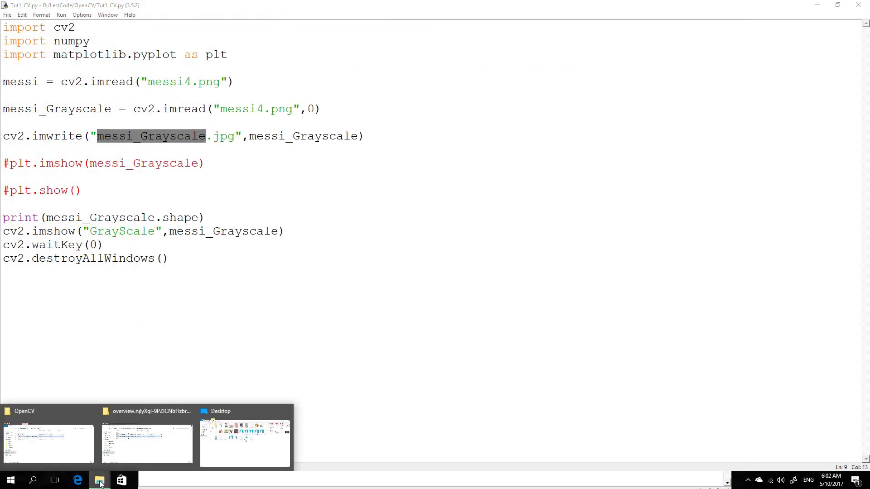
pyautogui.click(48, 442)
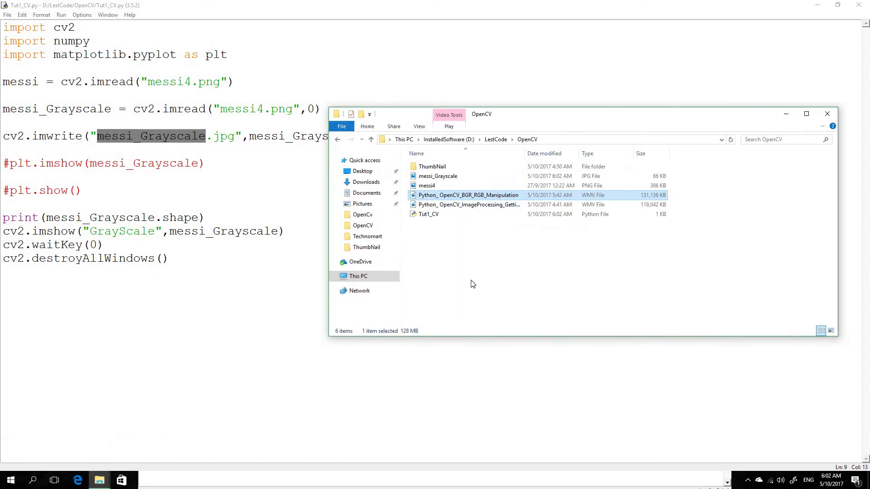
pyautogui.click(488, 231)
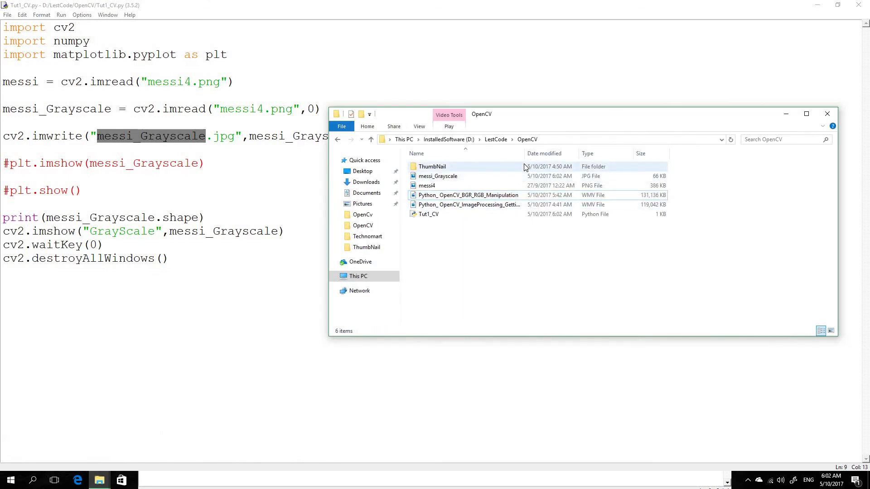
pyautogui.doubleClick(438, 176)
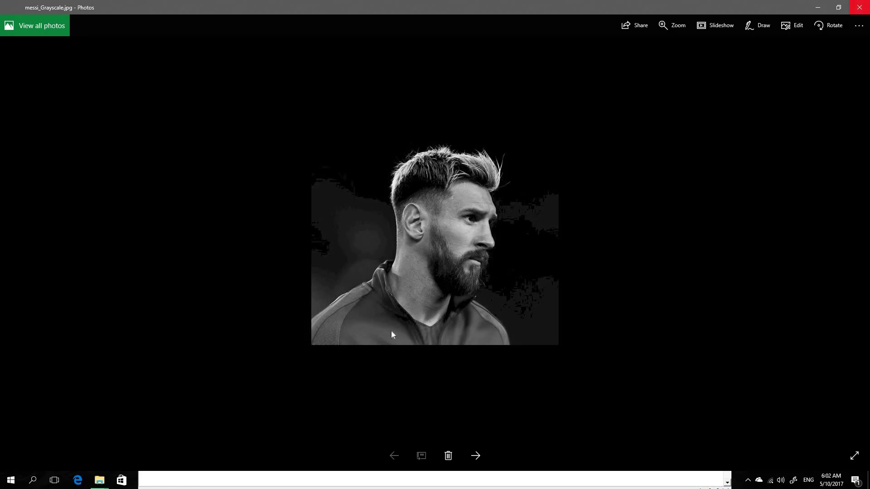
# Close the photo viewer and the OpenCV folder, then select the imwrite line.
pyautogui.click(860, 10)
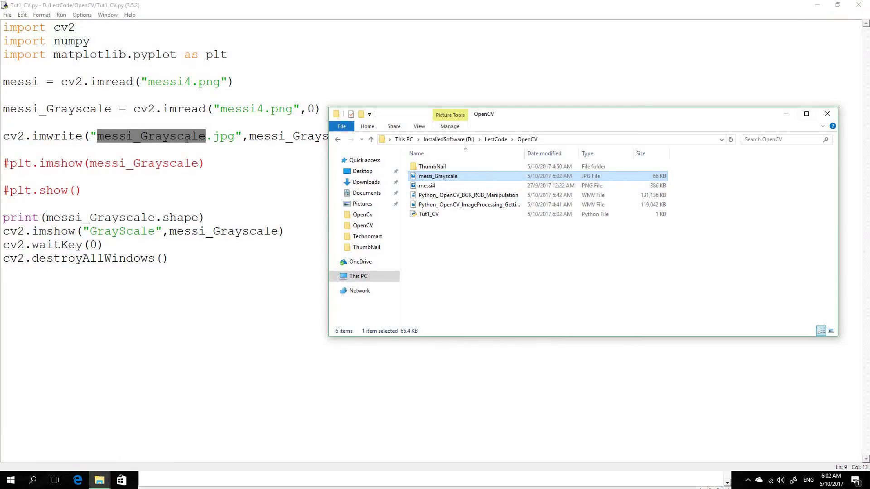
pyautogui.click(382, 134)
pyautogui.moveTo(367, 136); pyautogui.dragTo(2, 136)
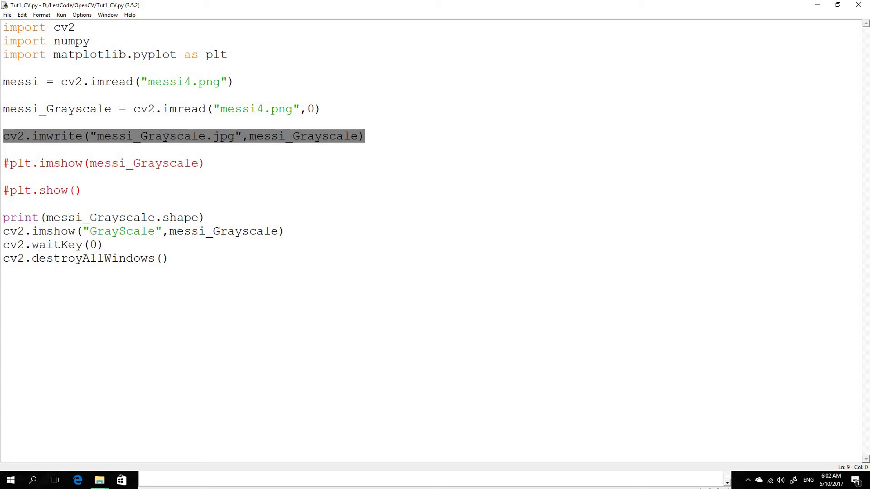
# Change the imwrite output file name to Ruban.jpg, still saving messi_Grayscale.
pyautogui.doubleClick(150, 136)
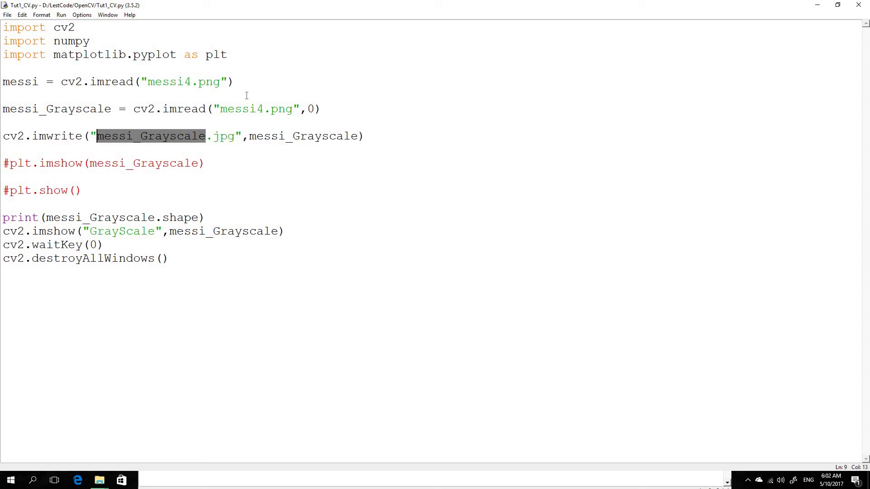
pyautogui.write('Ruban')
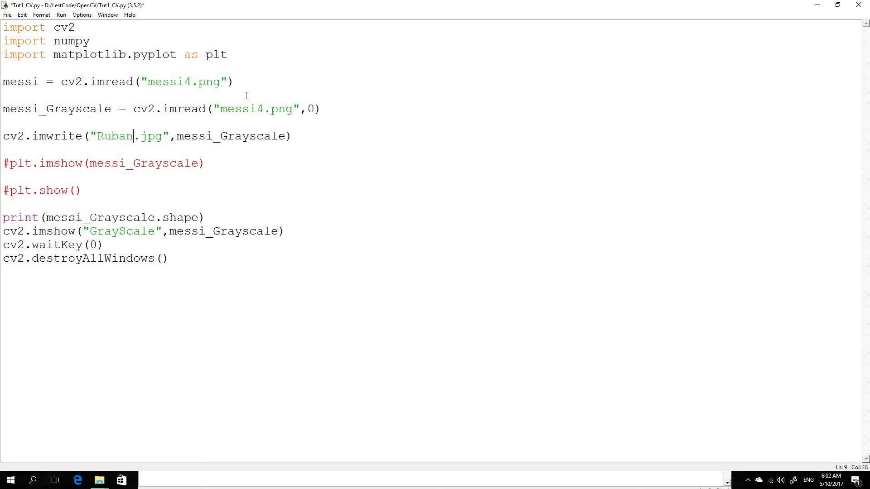
pyautogui.doubleClick(235, 139)
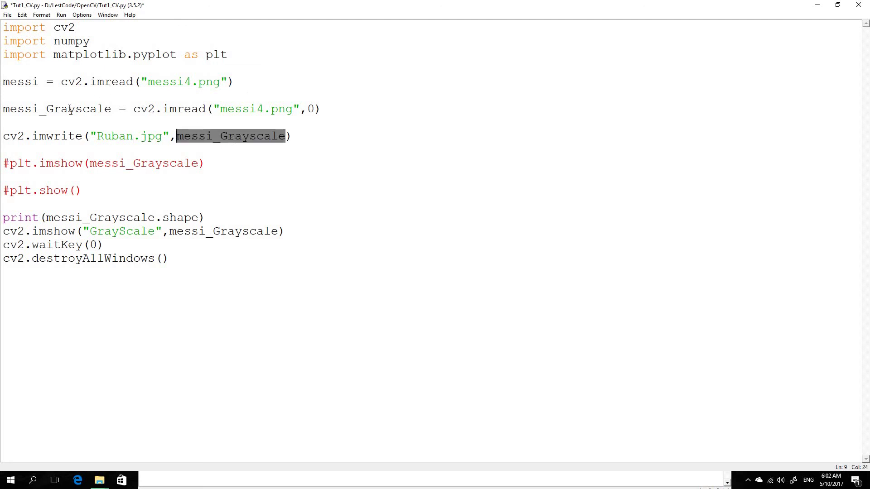
pyautogui.doubleClick(70, 108)
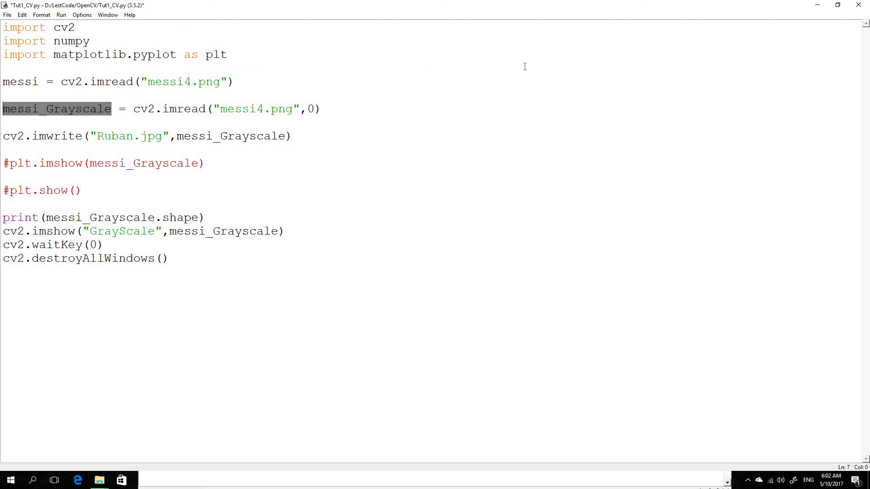
# Save and rerun the script, then view Ruban.jpg in the OpenCV folder and minimise Explorer.
pyautogui.hotkey('ctrl', 's')
pyautogui.press('F5')
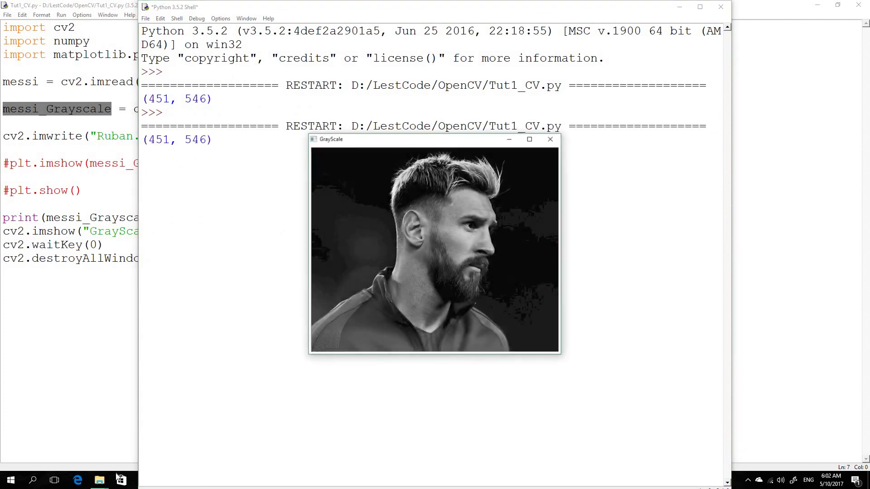
pyautogui.click(99, 480)
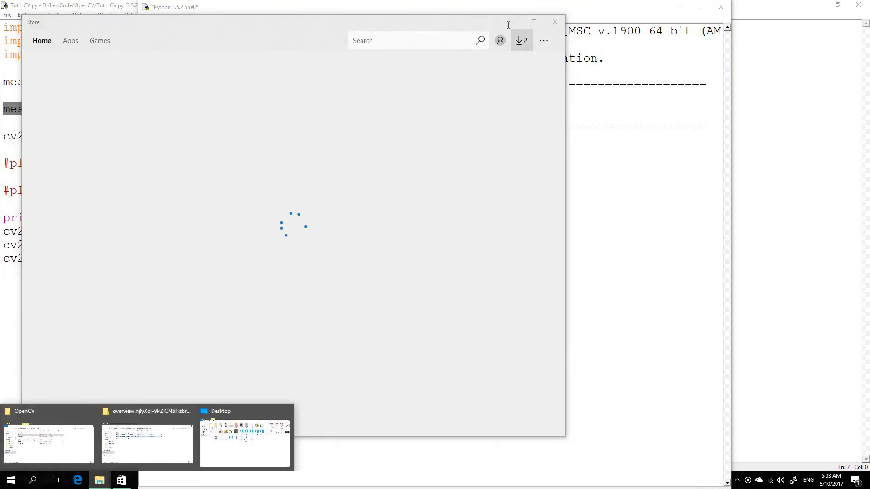
pyautogui.click(99, 480)
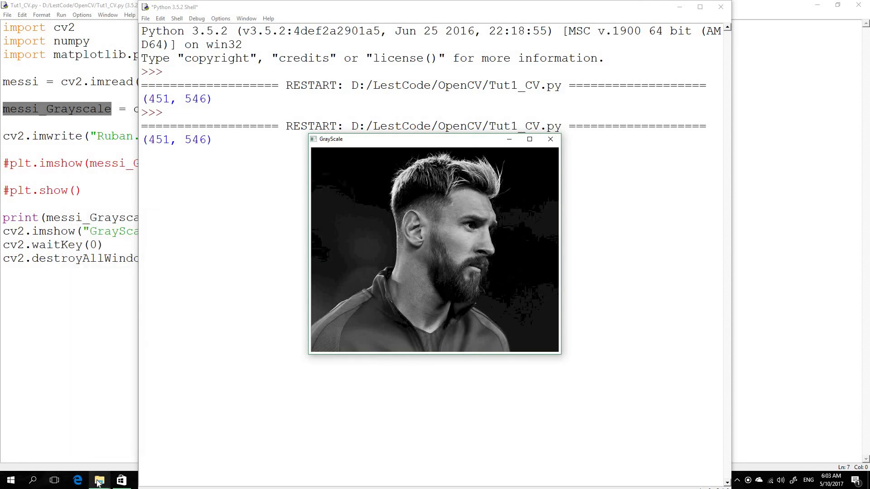
pyautogui.click(100, 480)
pyautogui.click(51, 435)
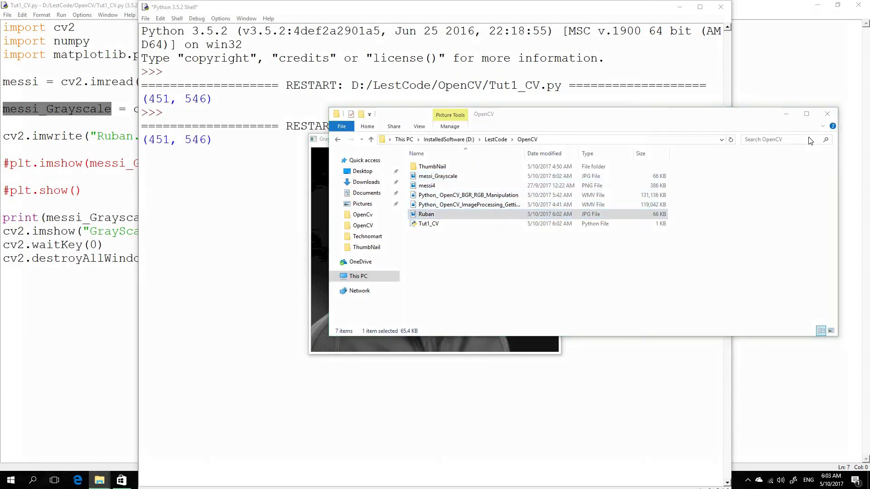
pyautogui.doubleClick(433, 216)
pyautogui.click(857, 7)
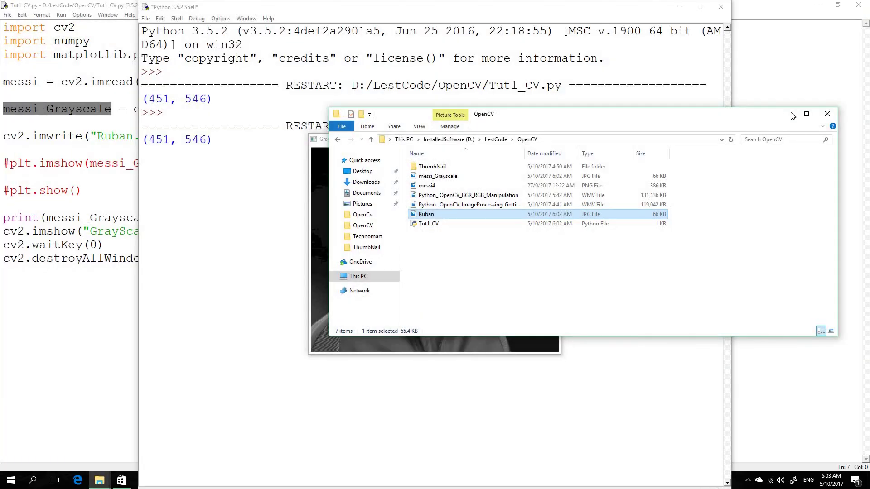
pyautogui.click(786, 114)
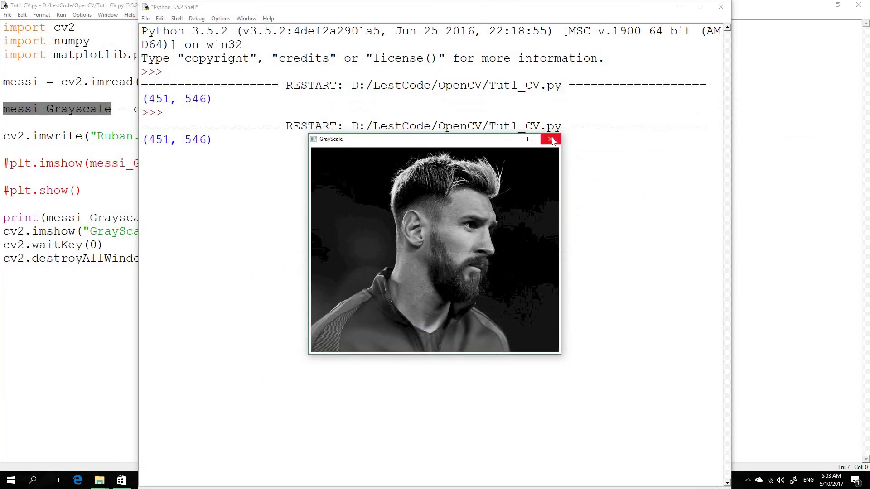
# Close the GrayScale image window and the Python Shell window.
pyautogui.click(552, 141)
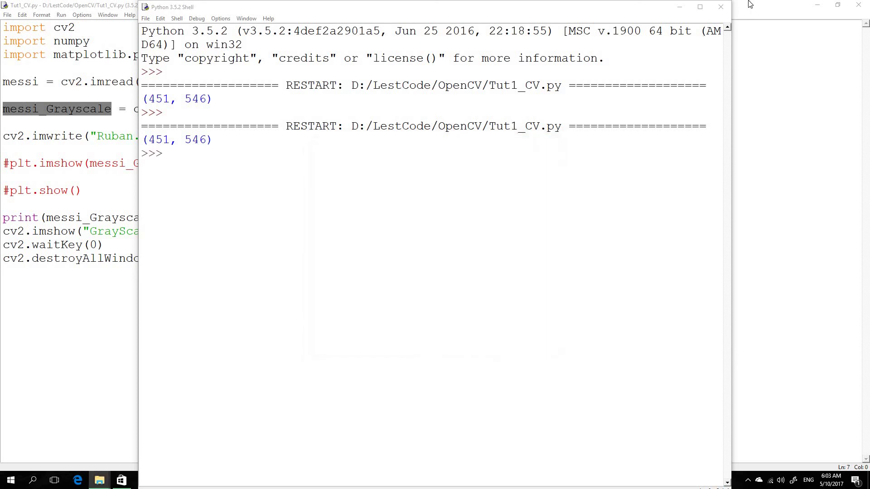
pyautogui.click(720, 7)
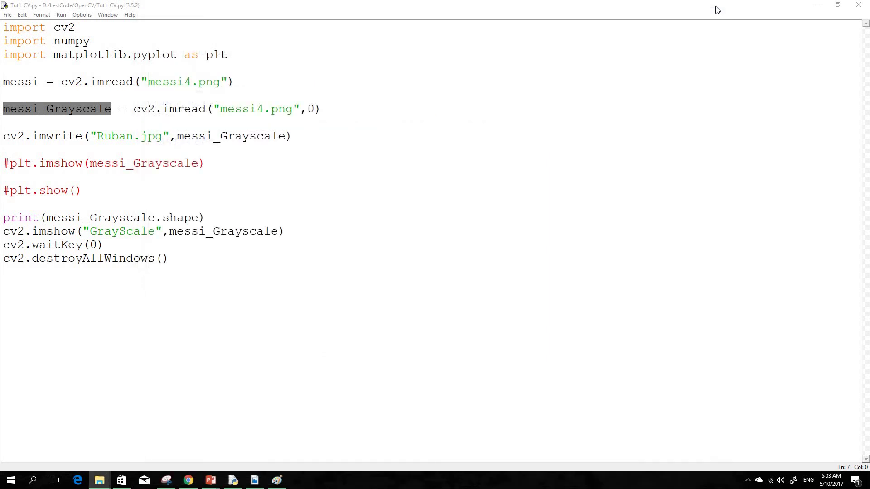